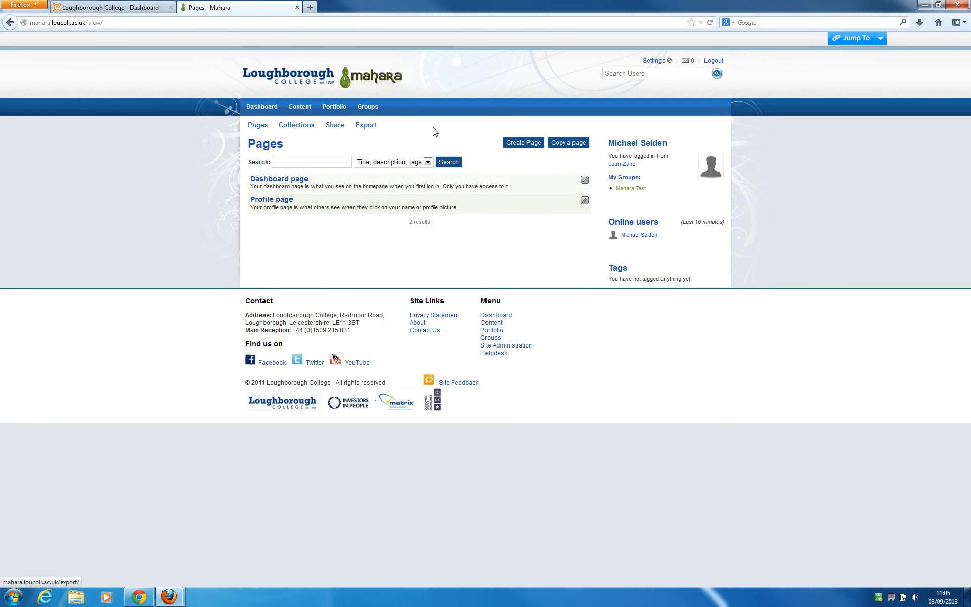
Create a new portfolio page, title it "Reflection week 1" and save it
click(514, 144)
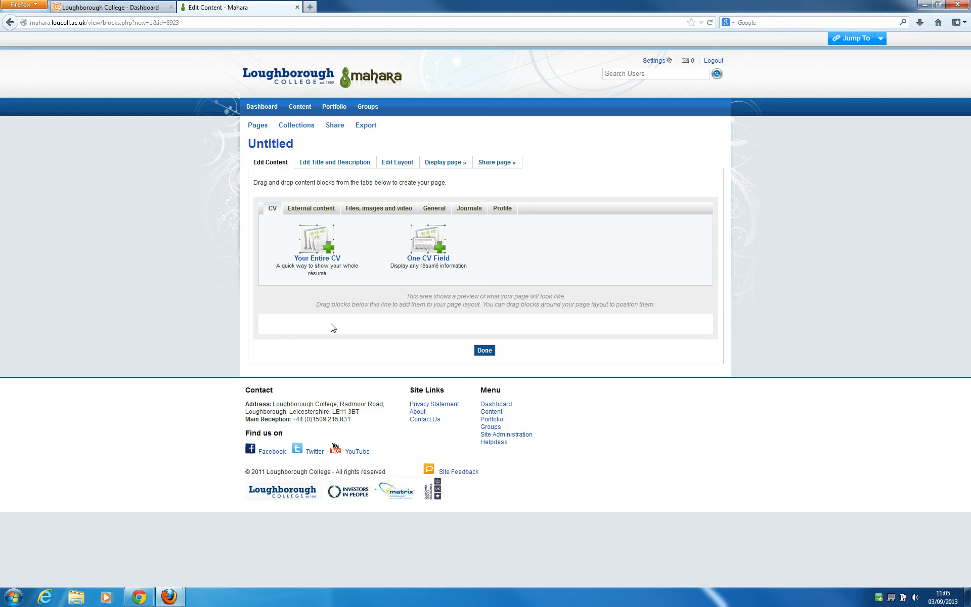
click(329, 163)
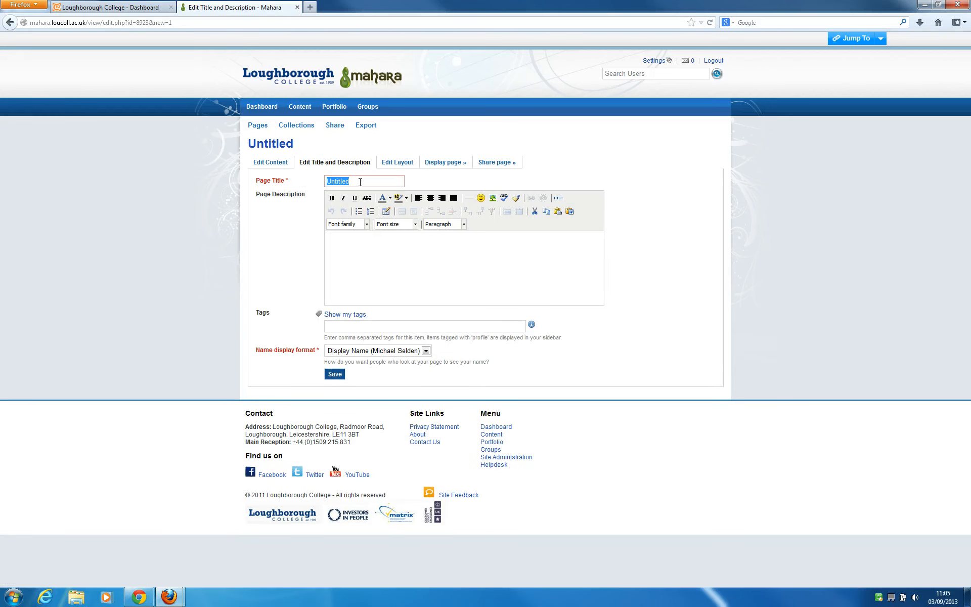
key(BackSpace)
text(Reflection week 1)
click(334, 374)
click(334, 375)
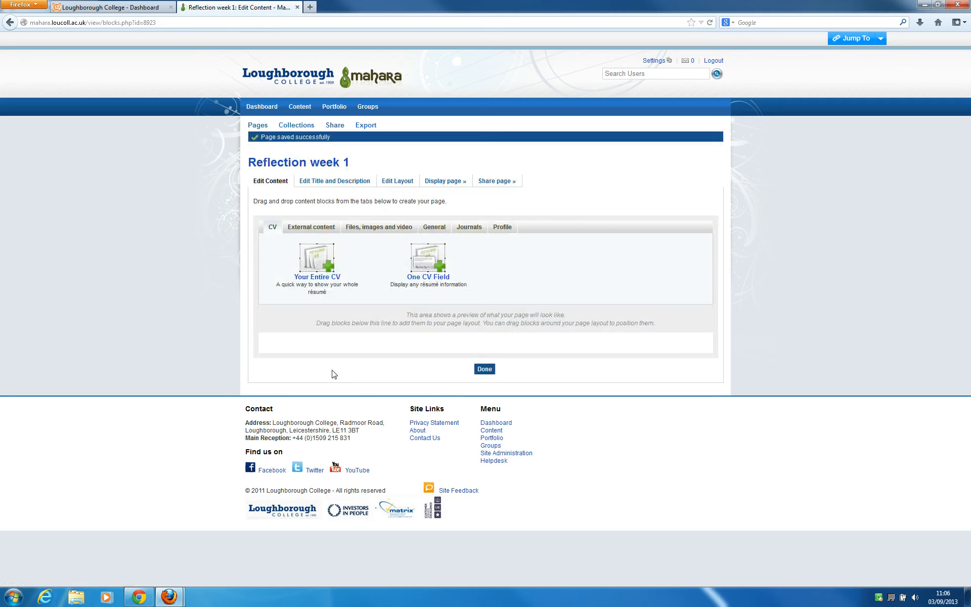
Set the page's layout to two columns of equal widths and save it
click(393, 183)
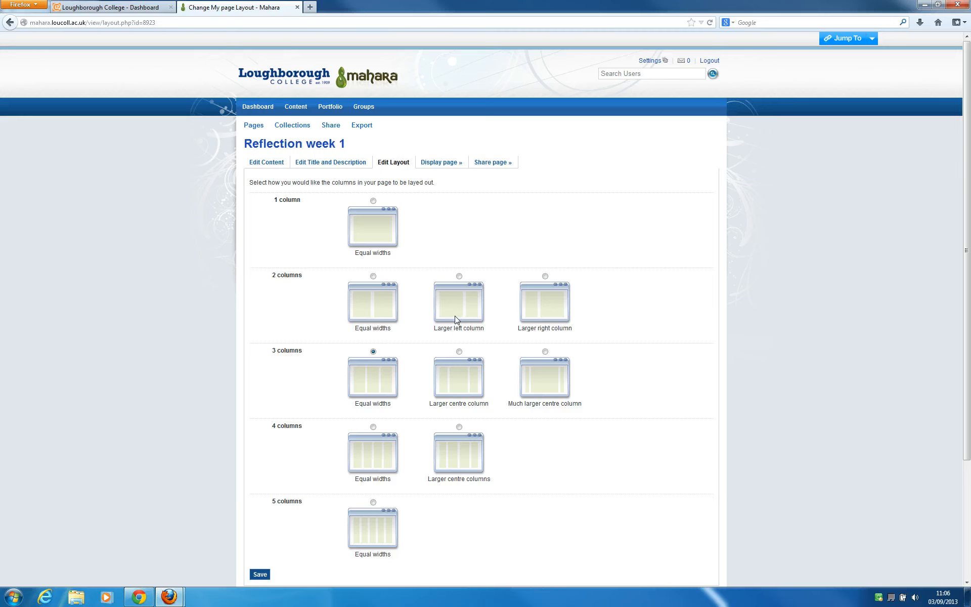
click(374, 276)
scroll(392, 355, down, 2)
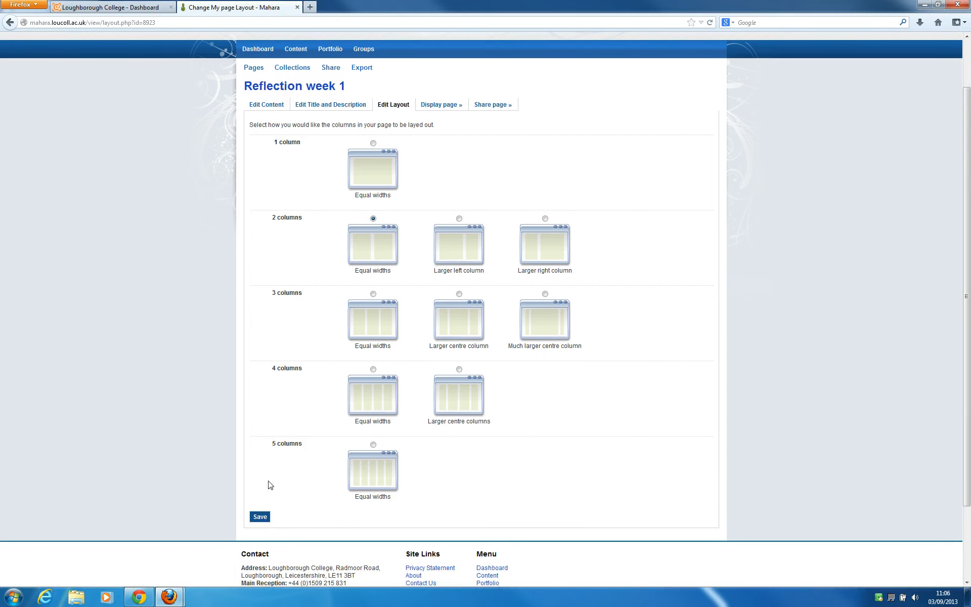
click(260, 517)
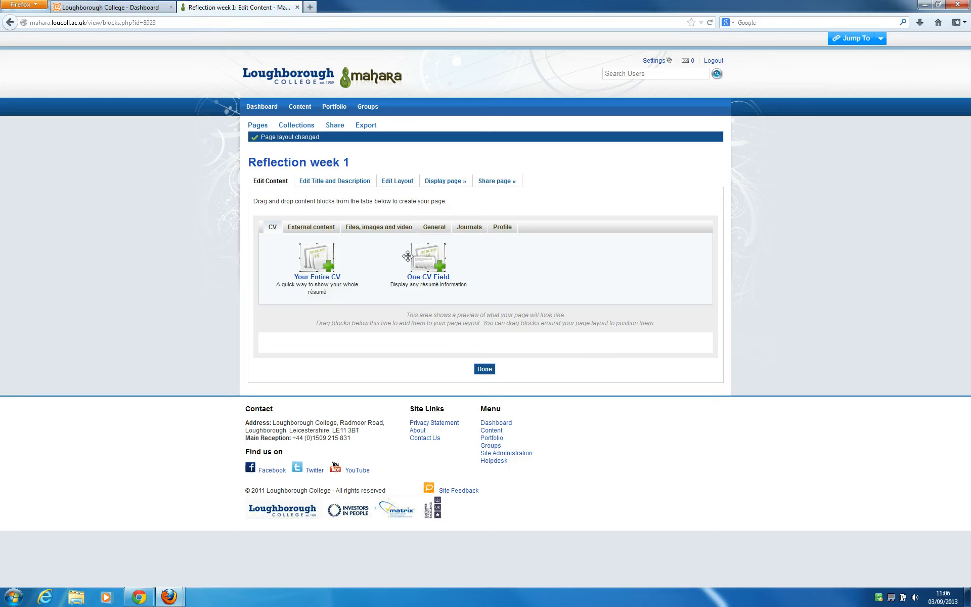
Add a Text Box block to the page's preview area and title it "Week 1 - Topic 1"
click(436, 232)
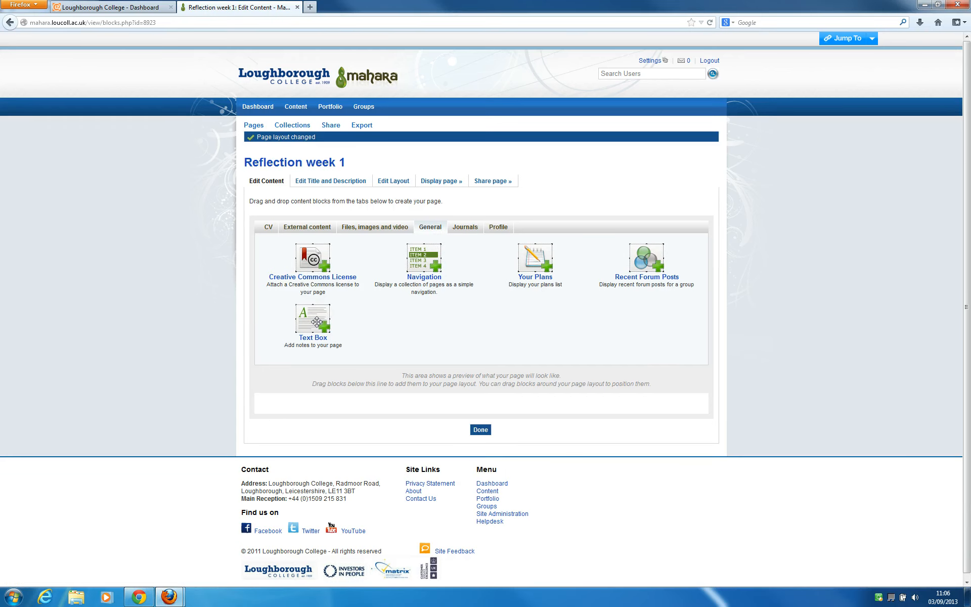
drag(316, 321, 303, 416)
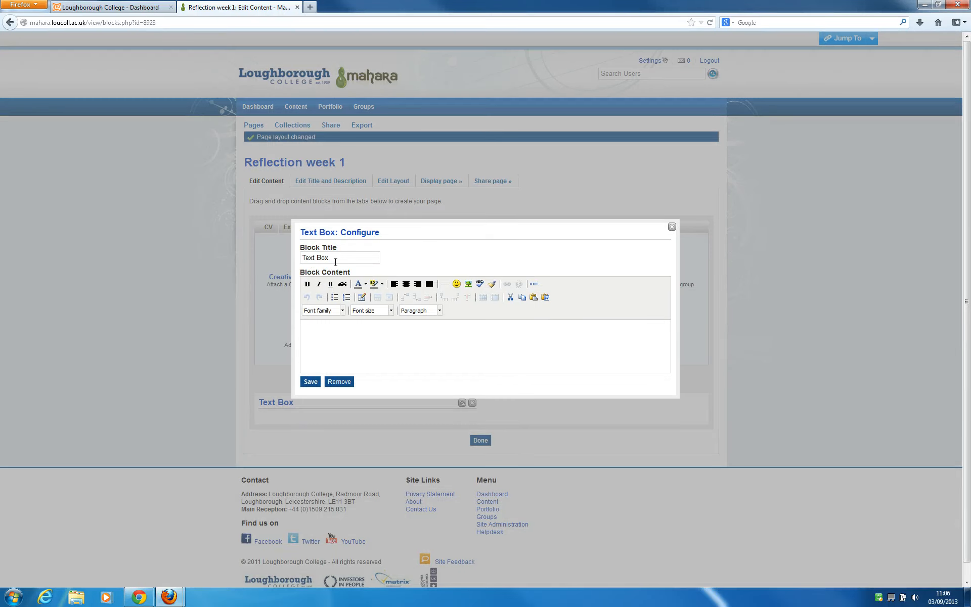
drag(335, 262, 253, 255)
text(Week 1)
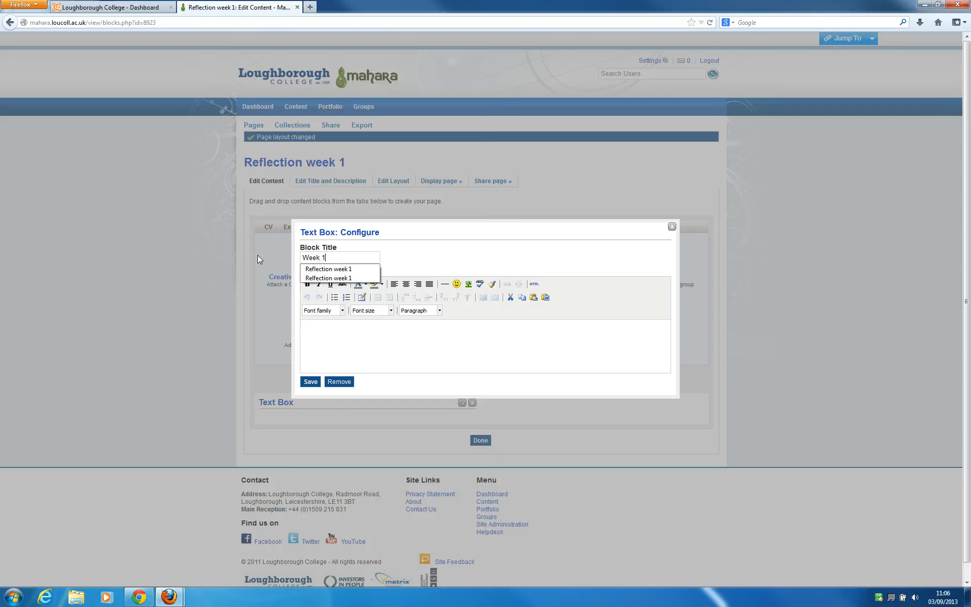
text( - To)
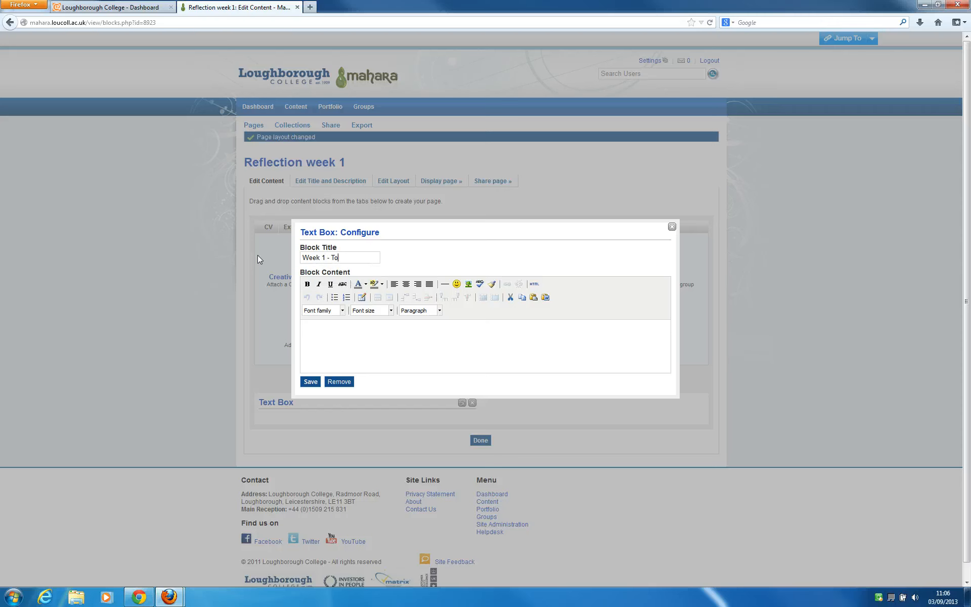
text(pic o)
key(BackSpace)
text(1)
Enter "In topic one i learnt all about" as the text box's content and save the block
text(In topic one)
text( i learnt all about)
click(316, 385)
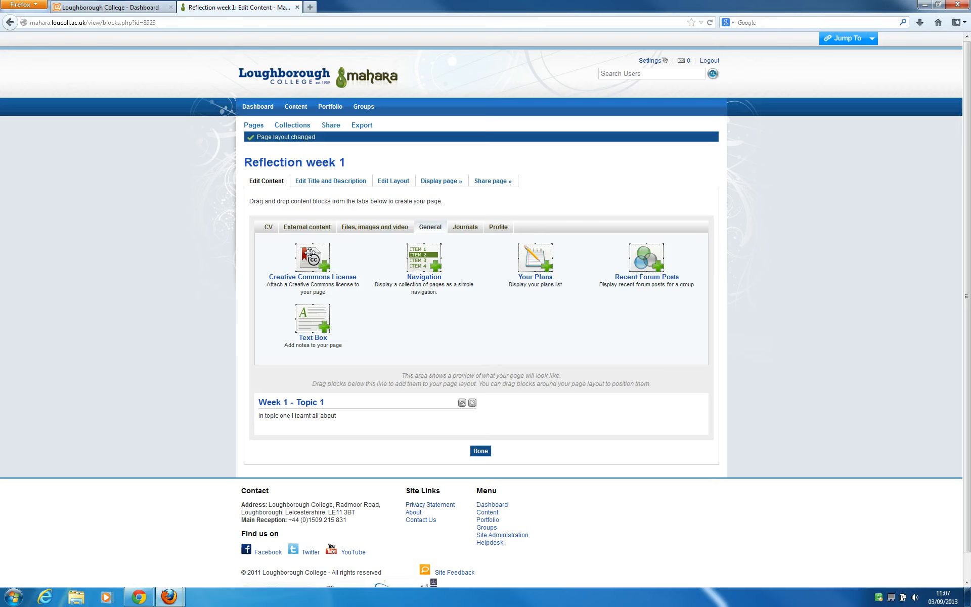
Look through the content blocks available for CV, external content, files, images and video, general, journals and profile
click(271, 227)
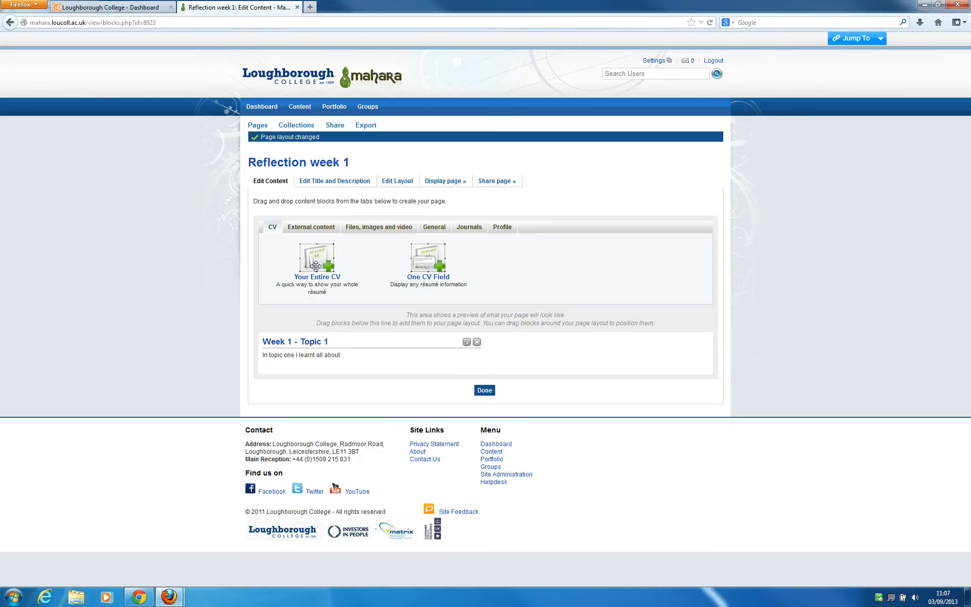
drag(316, 266, 324, 243)
click(311, 227)
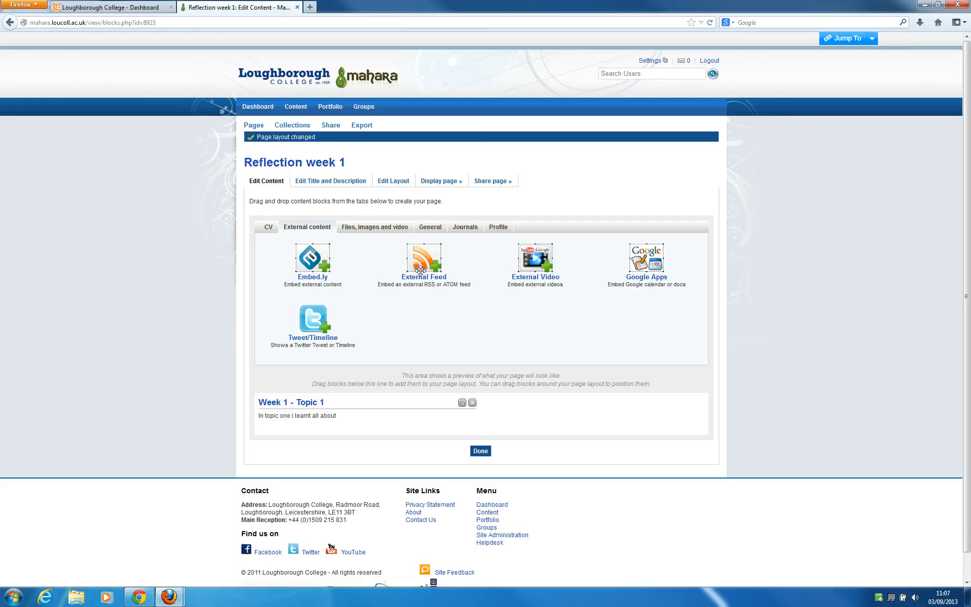
click(369, 229)
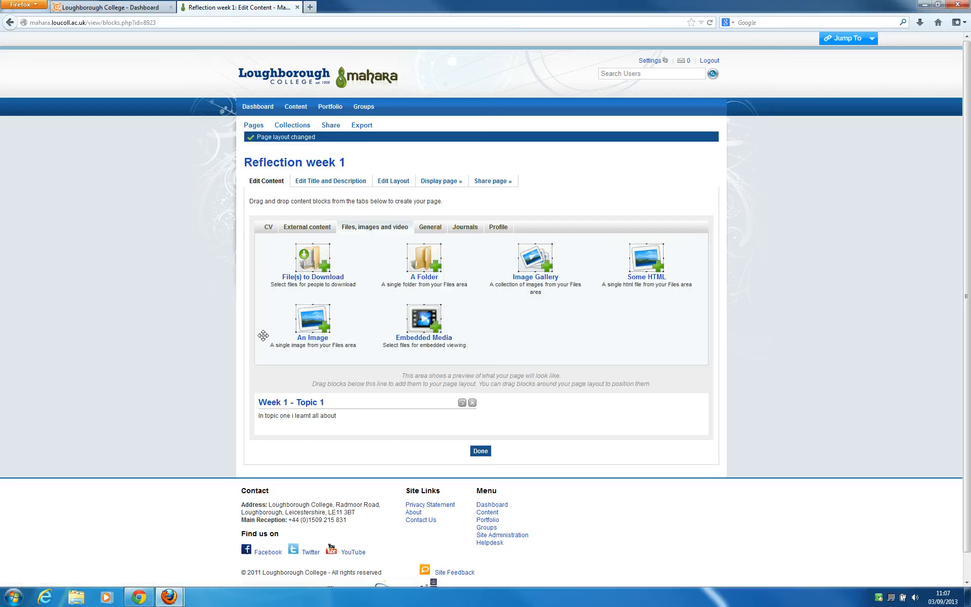
click(438, 230)
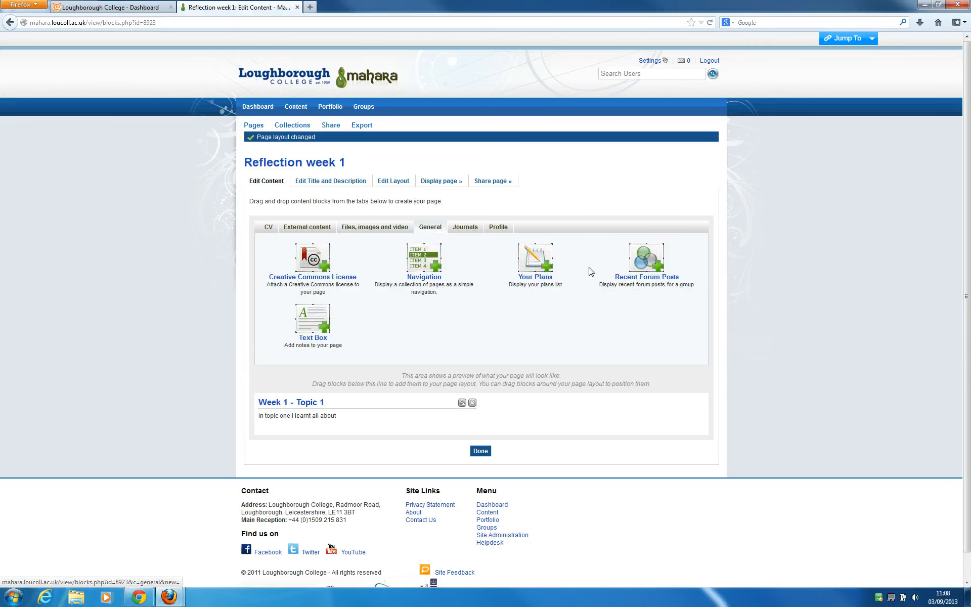
mouse_move(537, 266)
mouse_down()
mouse_move(607, 445)
mouse_move(543, 254)
mouse_up()
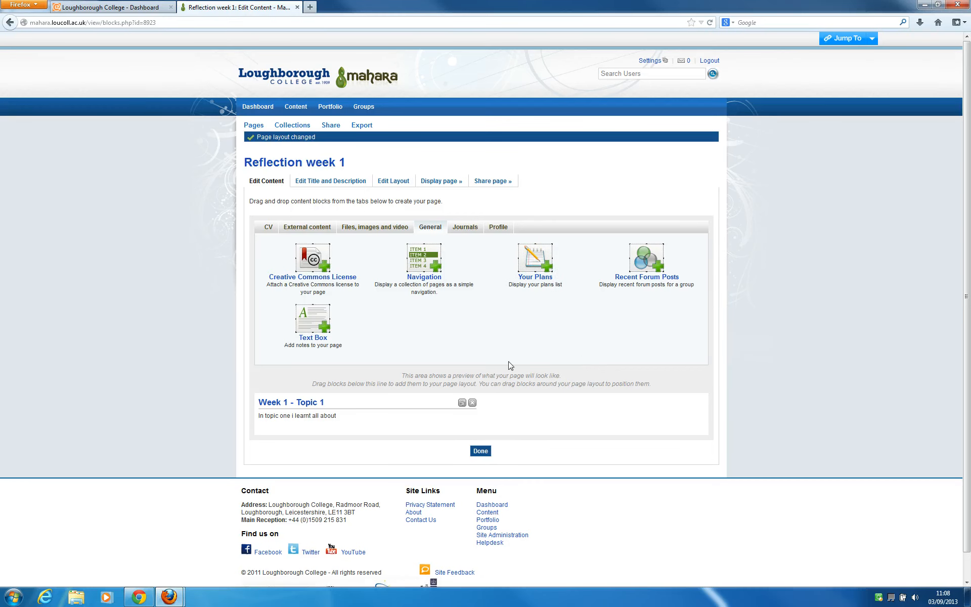
click(466, 226)
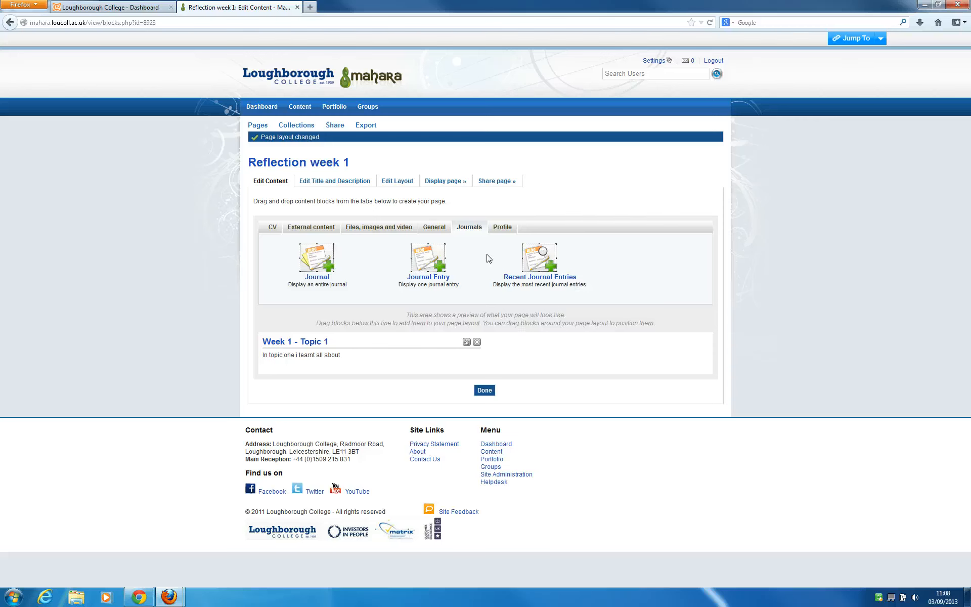
click(501, 229)
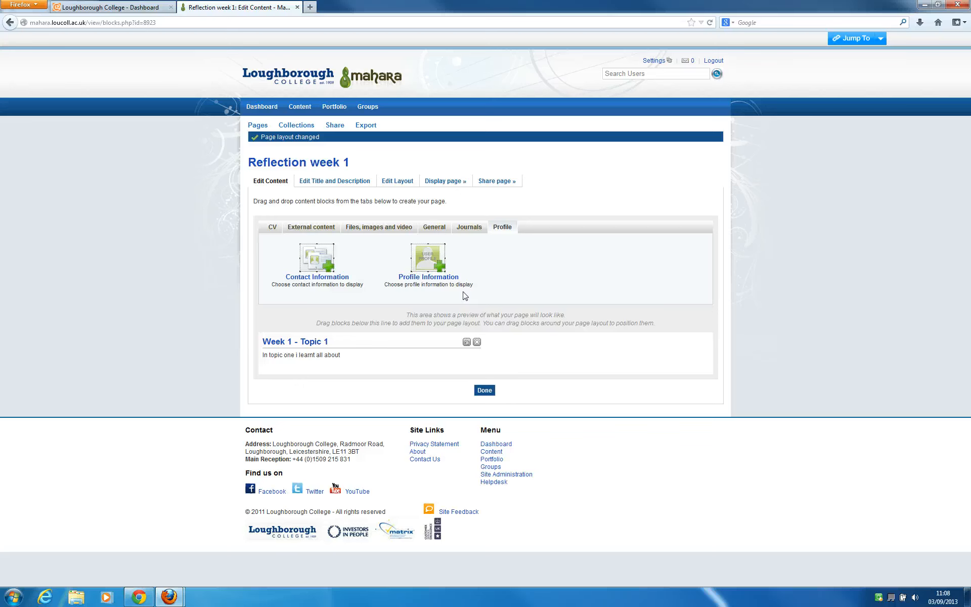
Finish editing and submit the "Reflection week 1" page to the Mahara Test group for assessment
click(485, 391)
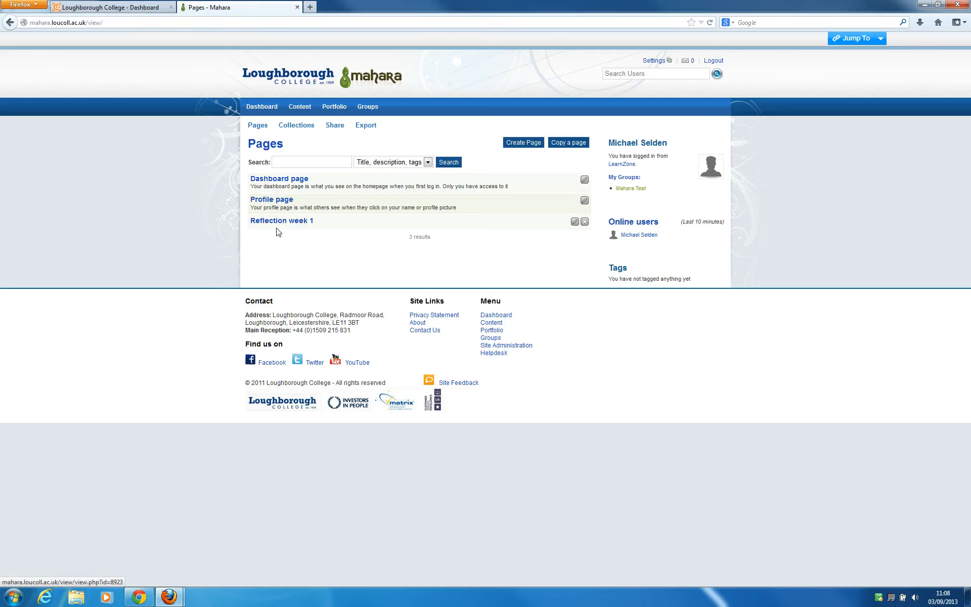
click(307, 225)
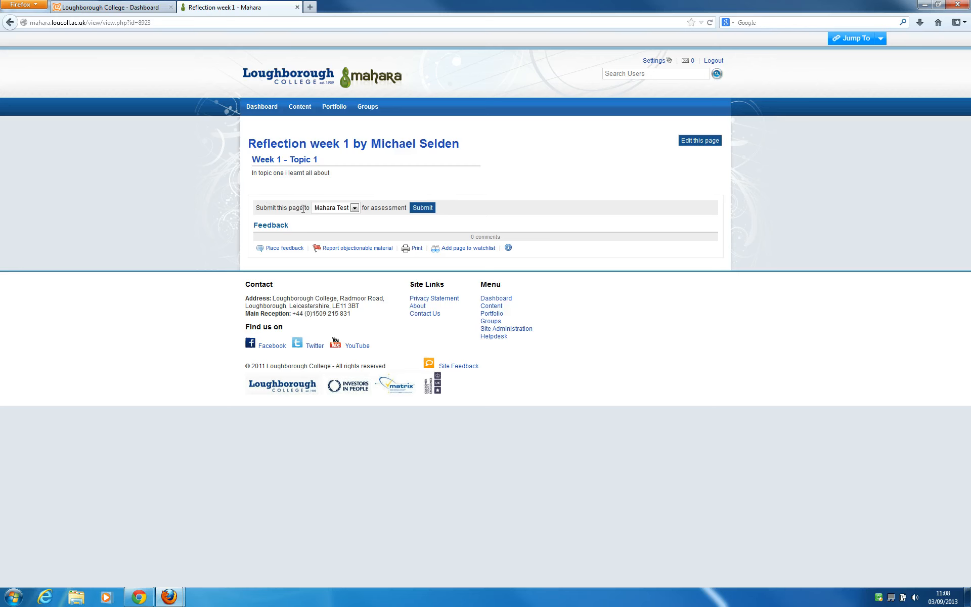
click(355, 208)
click(356, 209)
click(423, 208)
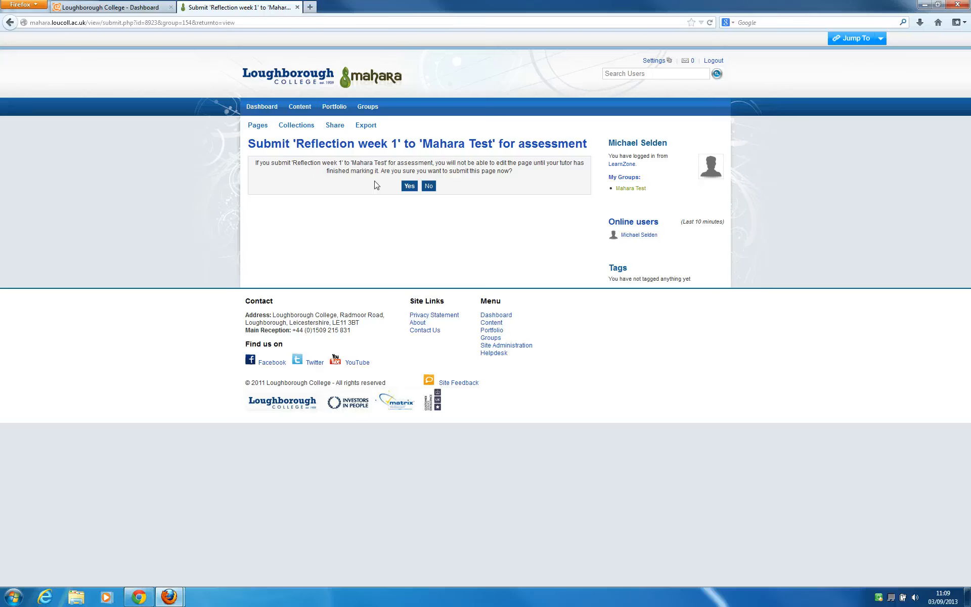
click(410, 187)
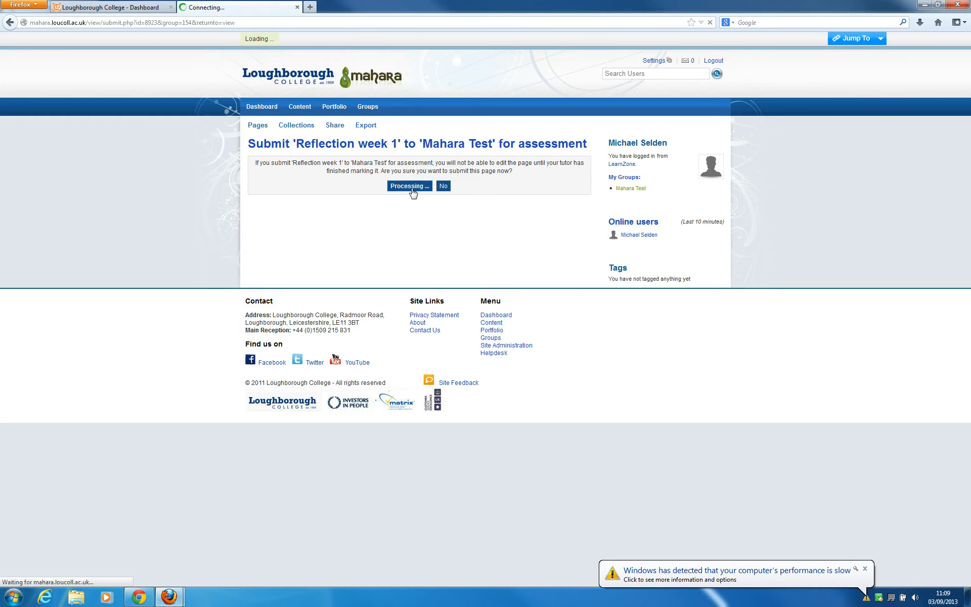